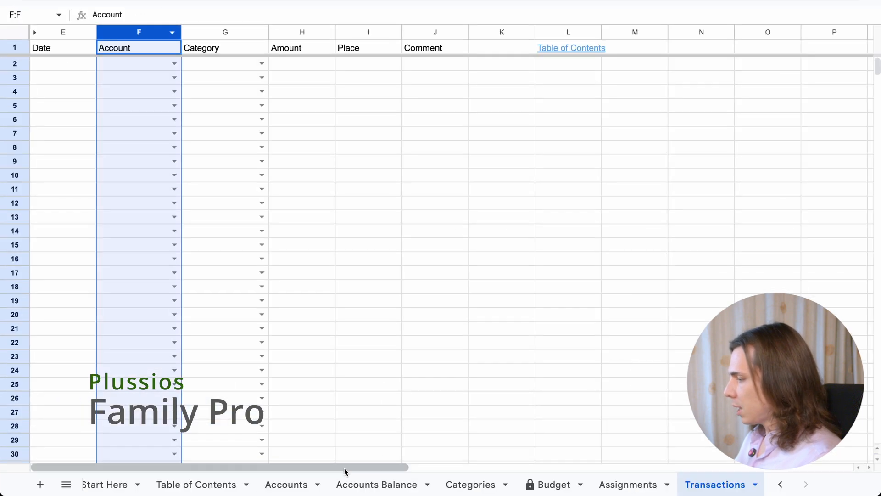
# View the Accounts sheet in Family Pro and inspect the Date and Category columns of the Finance Buddy Transactions sheet
pyautogui.click(295, 486)
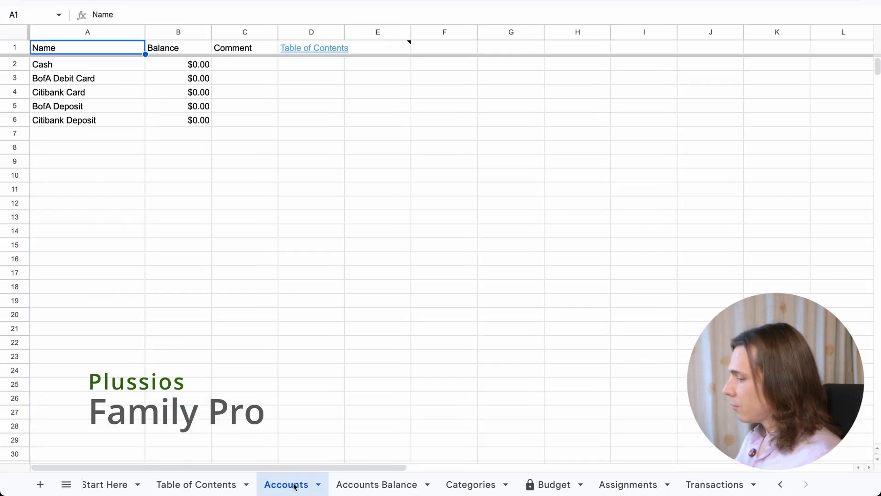
pyautogui.click(75, 70)
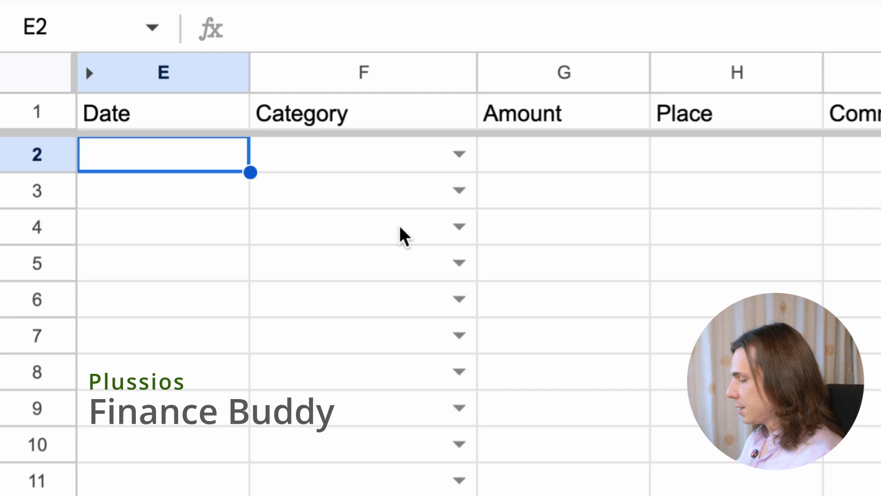
pyautogui.moveTo(183, 74); pyautogui.dragTo(279, 73)
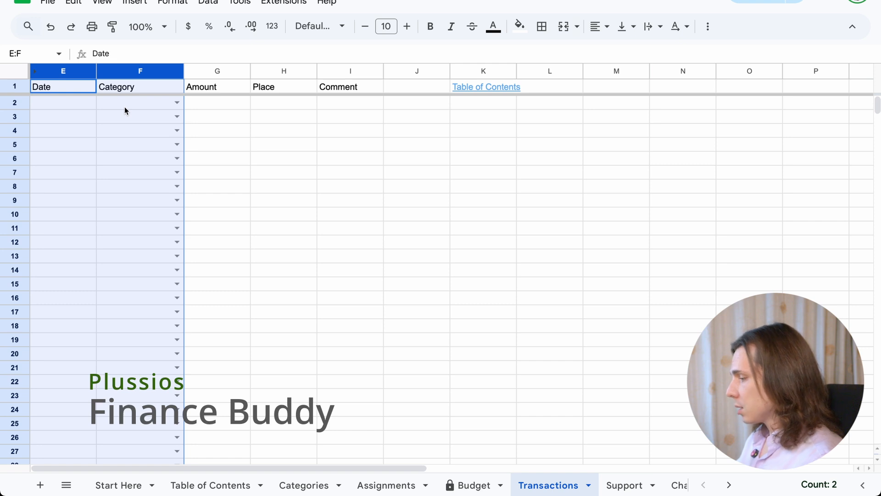
pyautogui.click(109, 107)
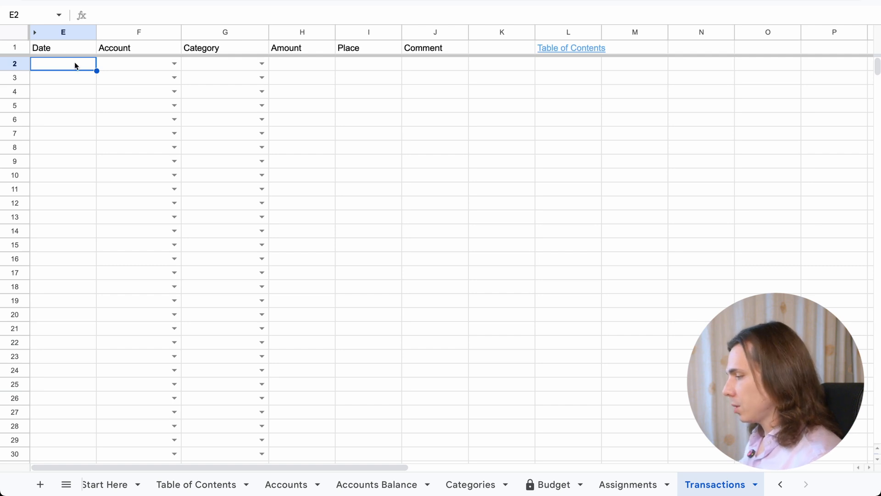
# Date the first transaction 1/2/2025 on the Family Pro Transactions sheet, with account BofA Debit Card and category Available this mo
pyautogui.press('super+;')
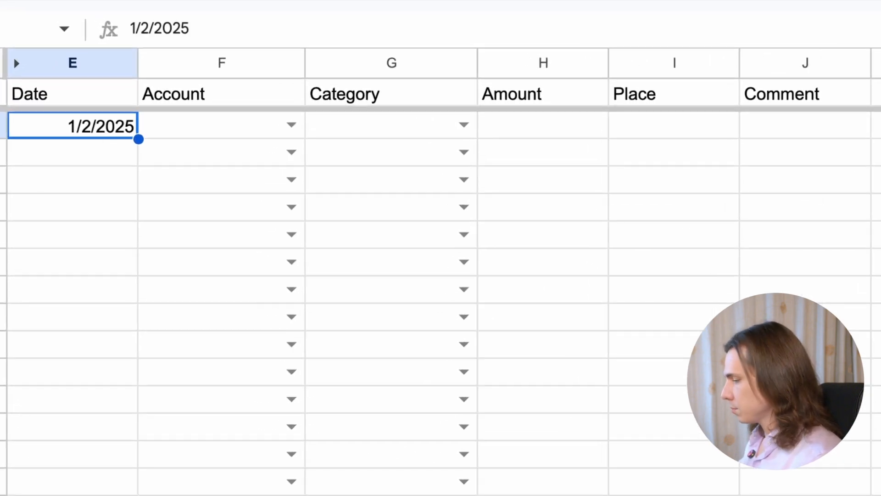
pyautogui.click(198, 137)
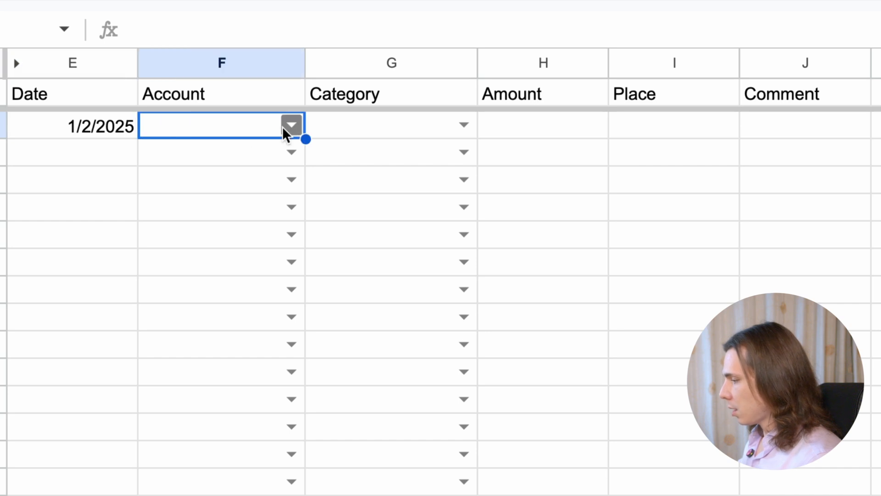
pyautogui.click(291, 125)
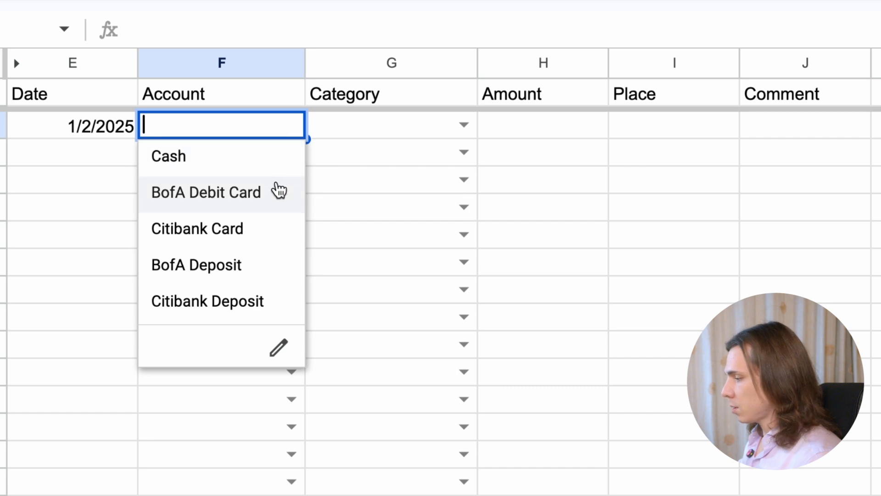
pyautogui.click(276, 199)
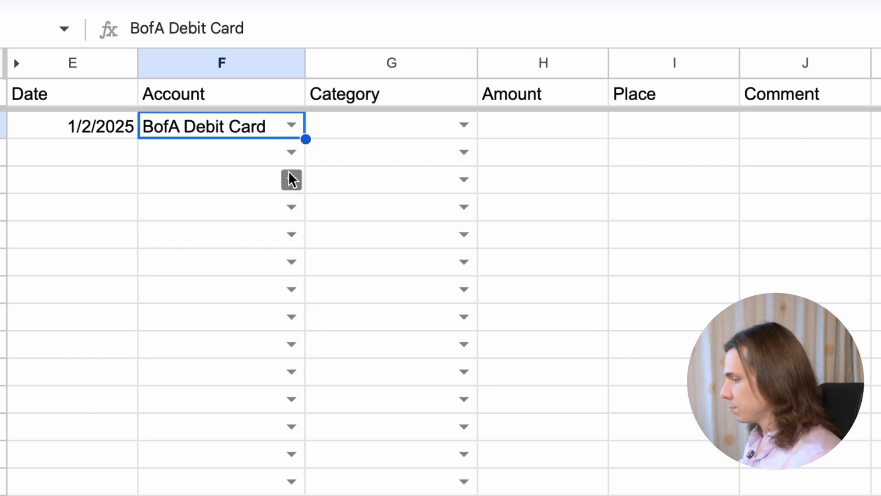
pyautogui.click(462, 128)
pyautogui.click(441, 159)
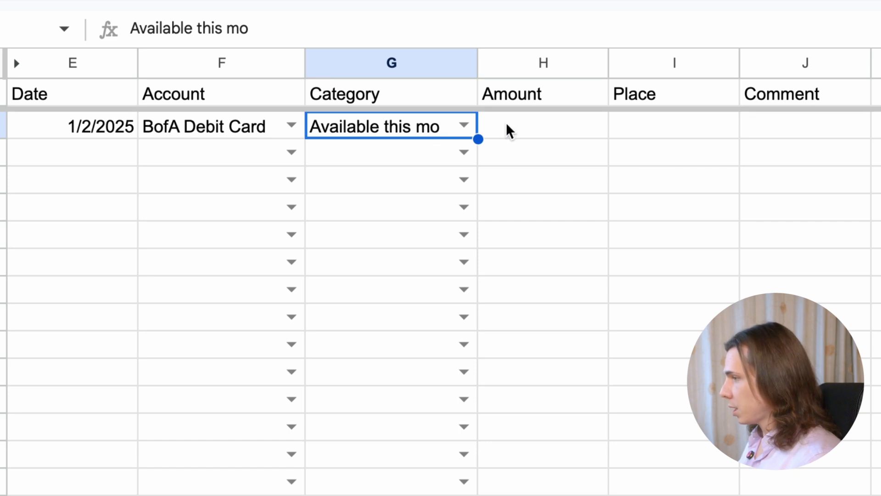
# Enter an amount of 8000 and the comment "Staring money" for the BofA Debit Card transaction
pyautogui.click(555, 128)
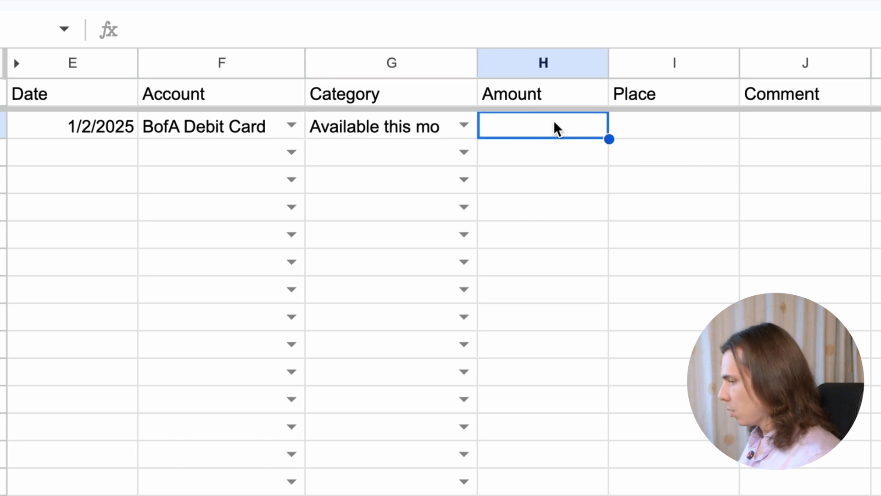
pyautogui.write('8000')
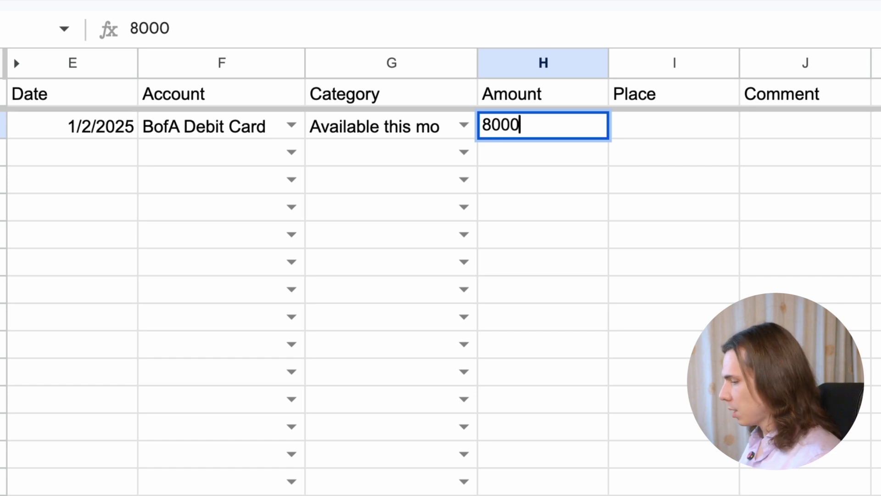
pyautogui.press('Tab')
pyautogui.press('Tab')
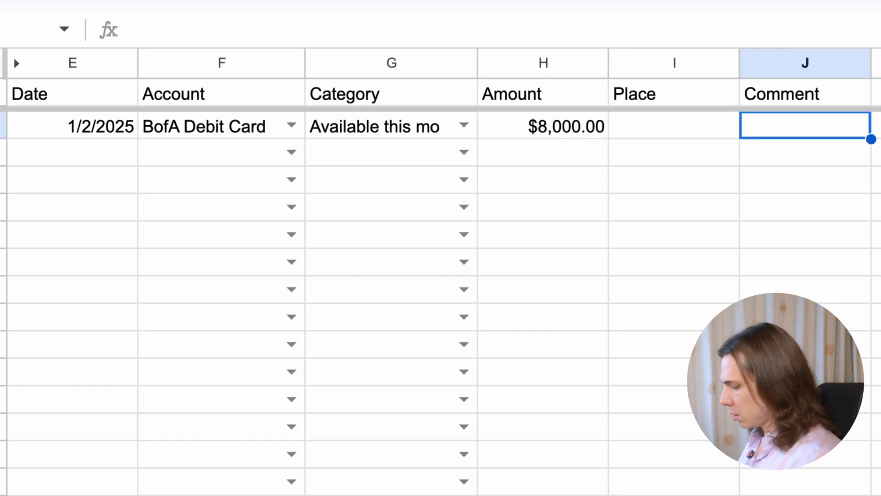
pyautogui.write('Staring ')
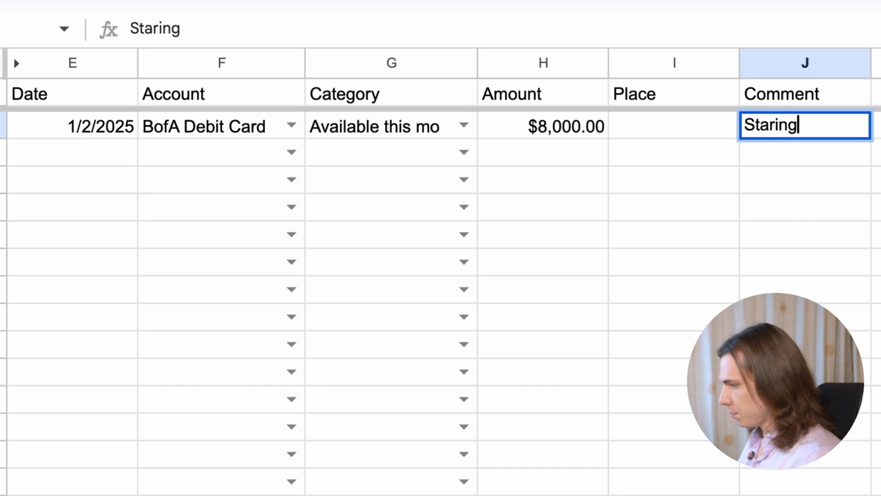
pyautogui.write('mn')
pyautogui.write('ney')
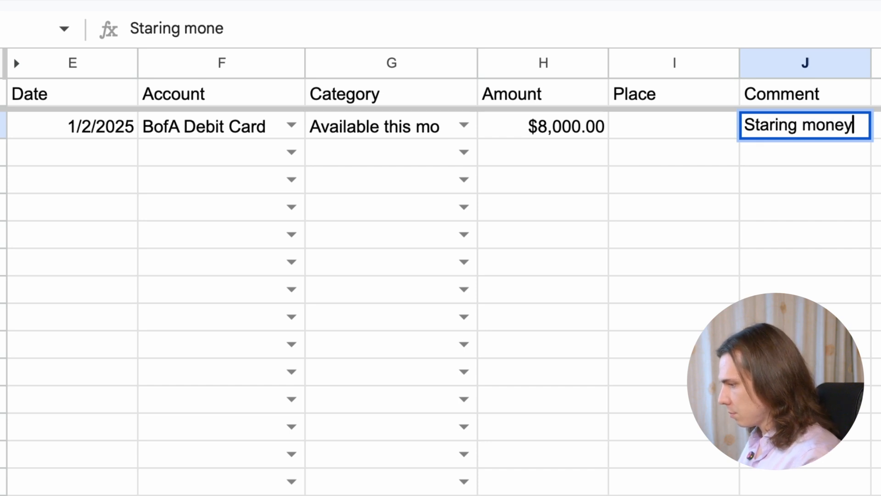
pyautogui.press('Return')
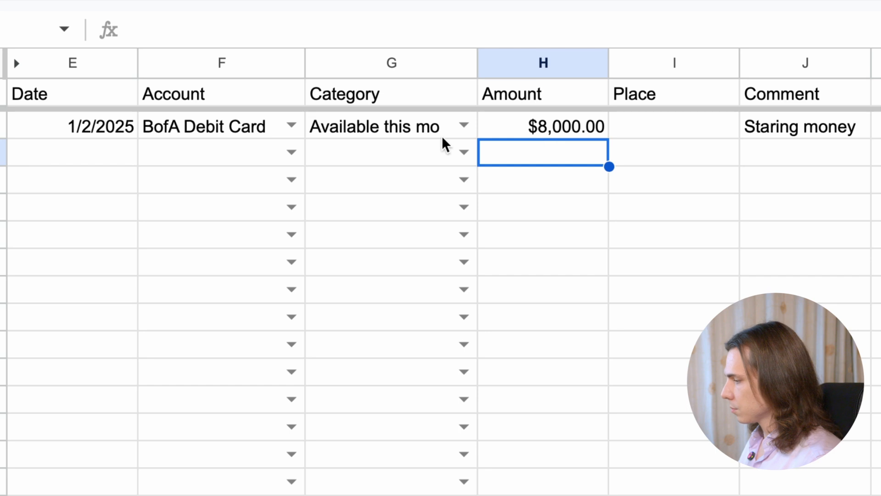
# Start a second transaction dated 1/2/2025, with account Cash and category Available this mo
pyautogui.click(116, 148)
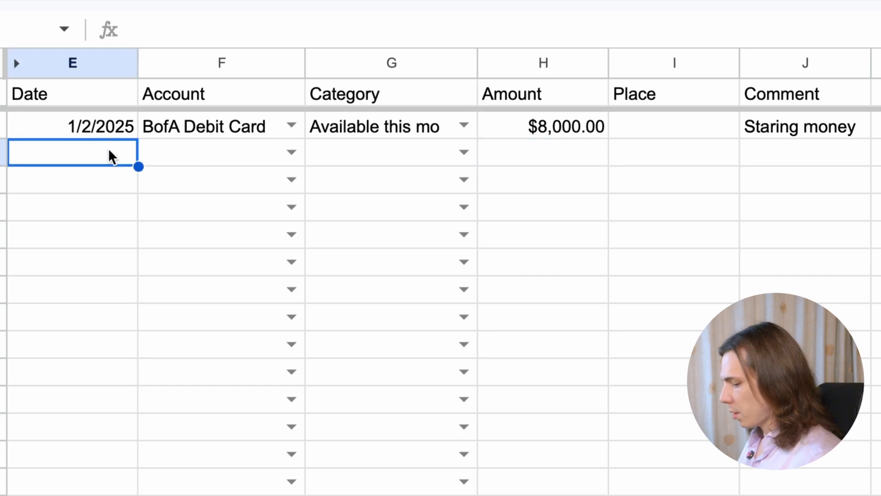
pyautogui.hotkey('ctrl', 'd')
pyautogui.click(292, 152)
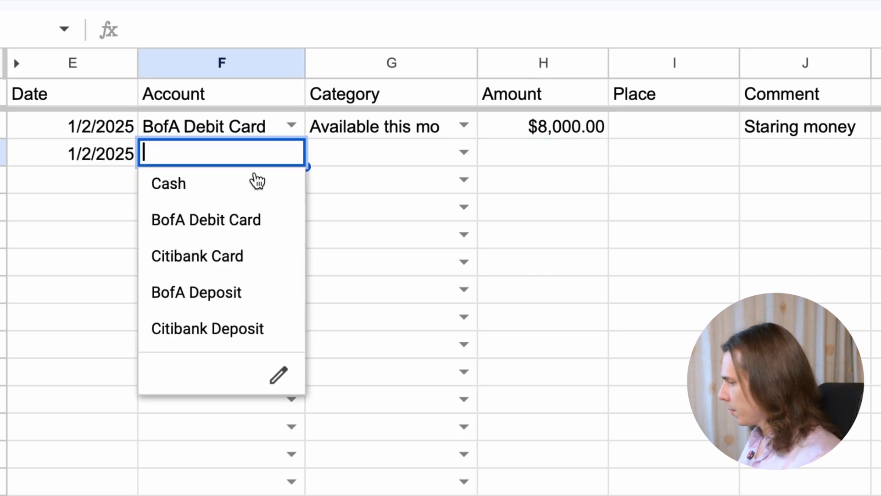
pyautogui.click(257, 181)
pyautogui.click(464, 152)
pyautogui.click(366, 187)
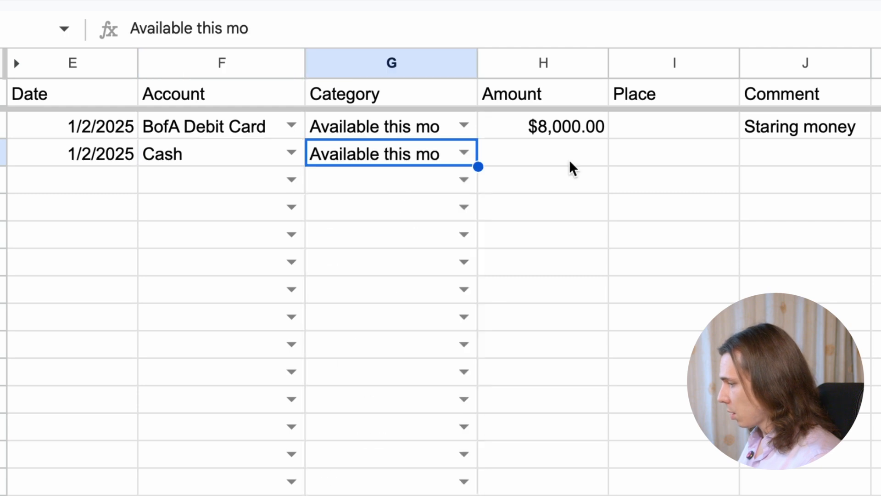
# Enter an amount of 2000 for the Cash transaction and fill its comment from the row above
pyautogui.click(573, 161)
pyautogui.write('2000')
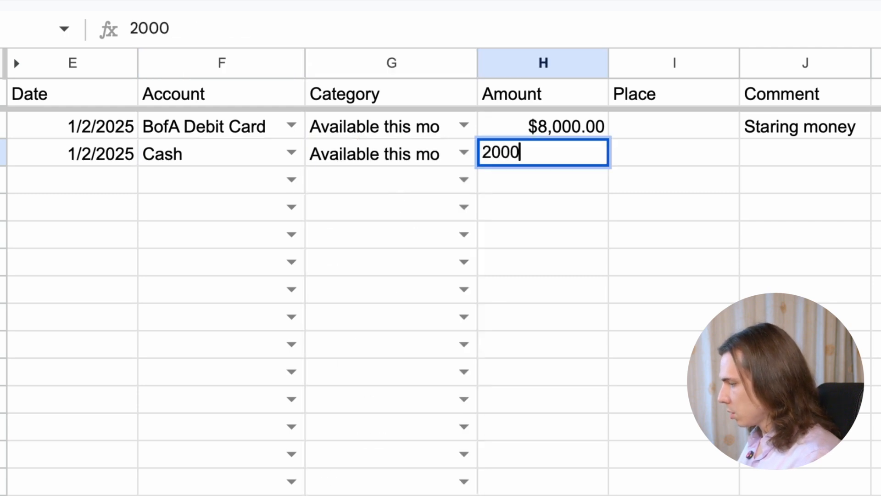
pyautogui.press('Tab')
pyautogui.press('Tab')
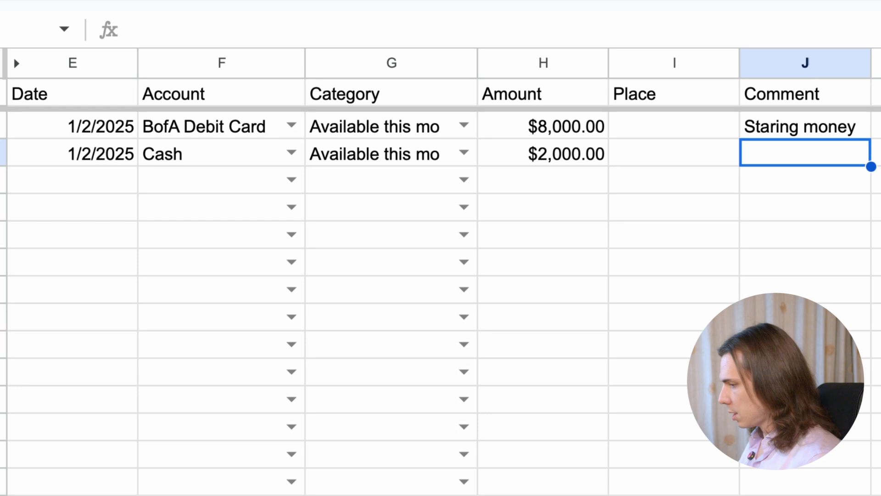
pyautogui.hotkey('ctrl', 'd')
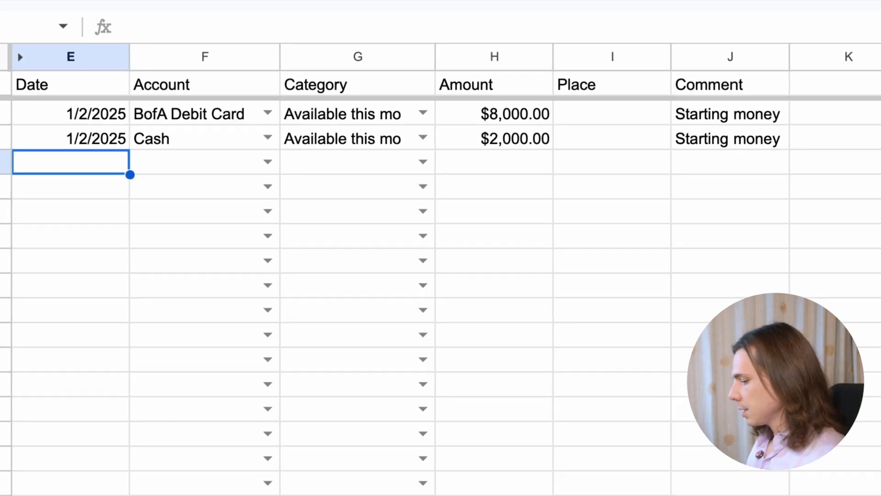
# Check the Budget sheet and start the first entry on the Assignments sheet, dated 1/2/2025 with category Housing
pyautogui.click(552, 487)
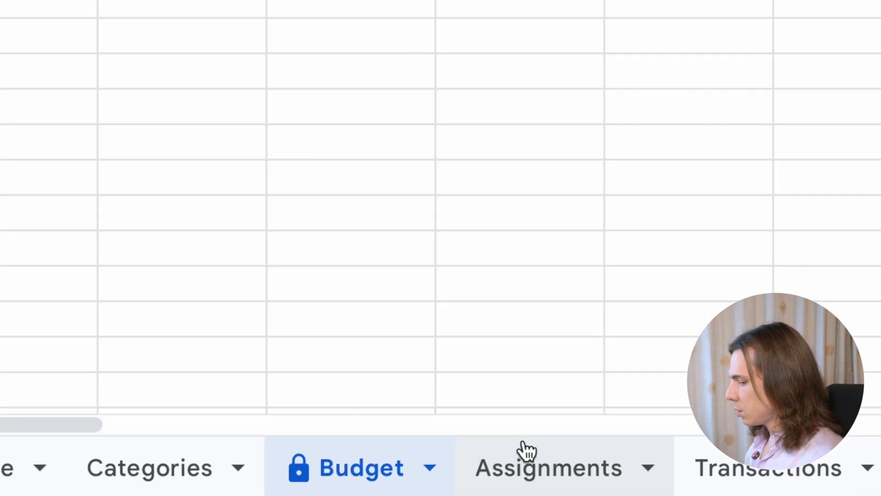
pyautogui.click(620, 480)
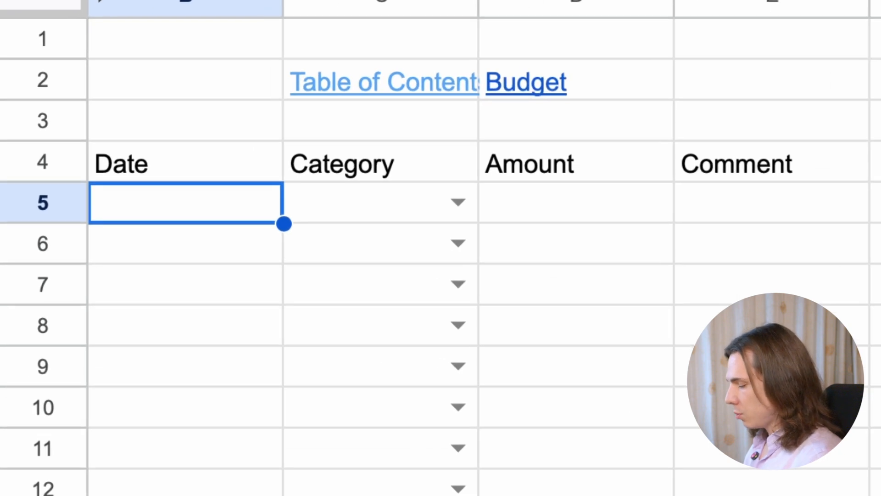
pyautogui.hotkey('ctrl', ';')
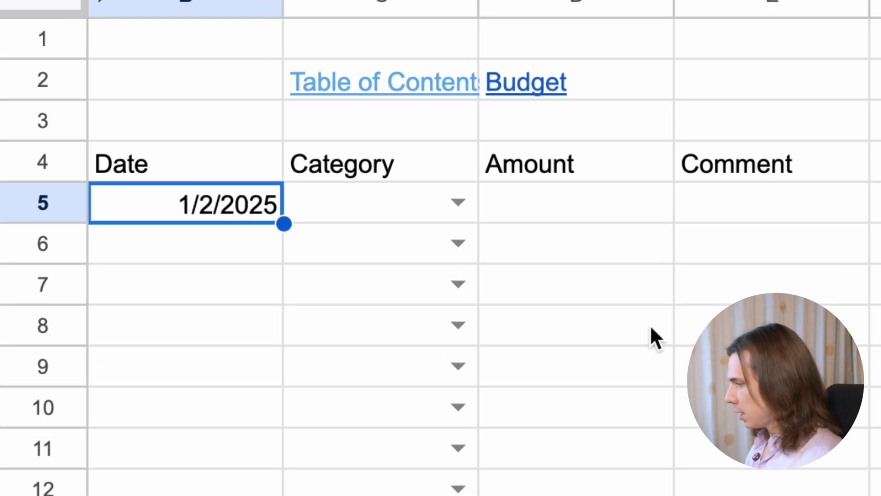
pyautogui.click(459, 201)
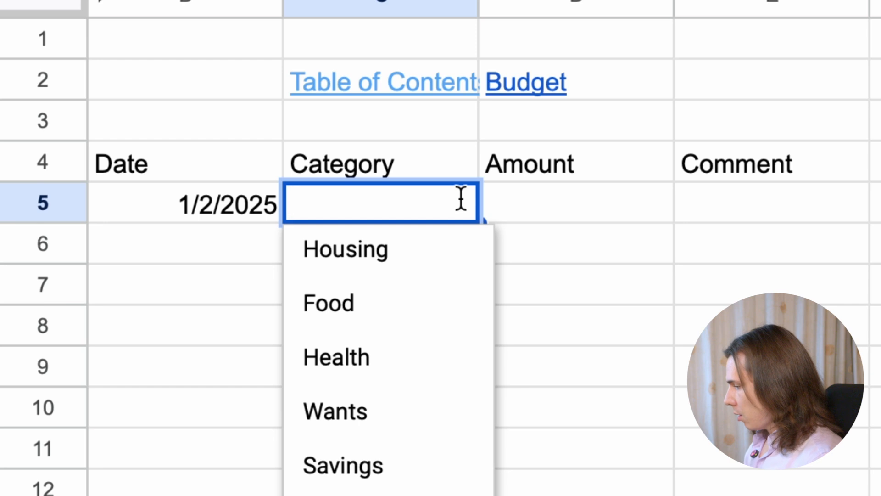
pyautogui.click(450, 250)
# Enter an amount of 2500 and the comment "Rent payments" for the Housing assignment
pyautogui.click(582, 207)
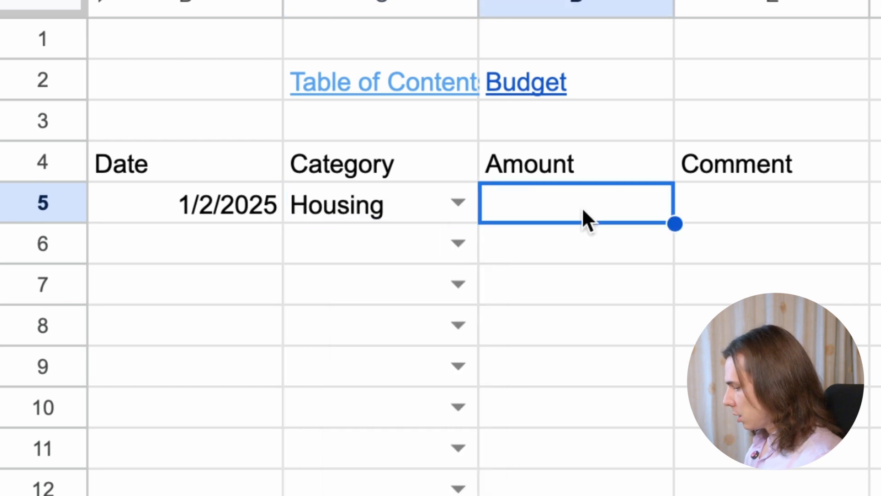
pyautogui.write('2500')
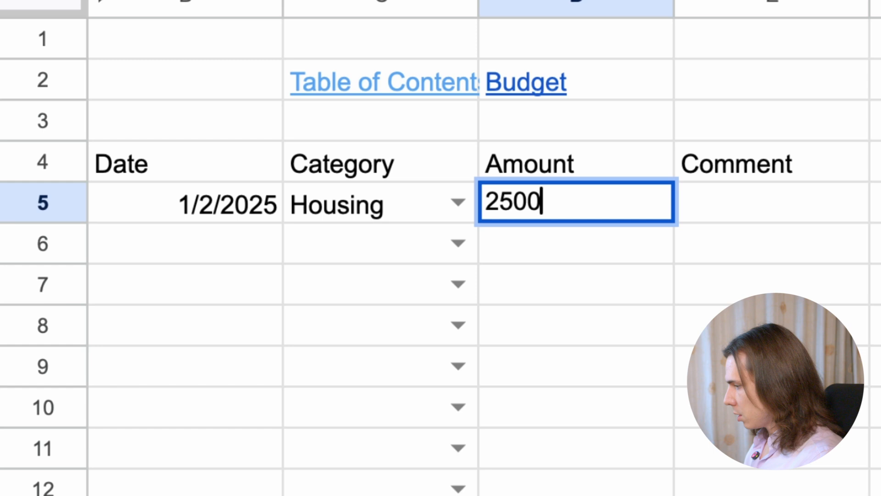
pyautogui.press('Tab')
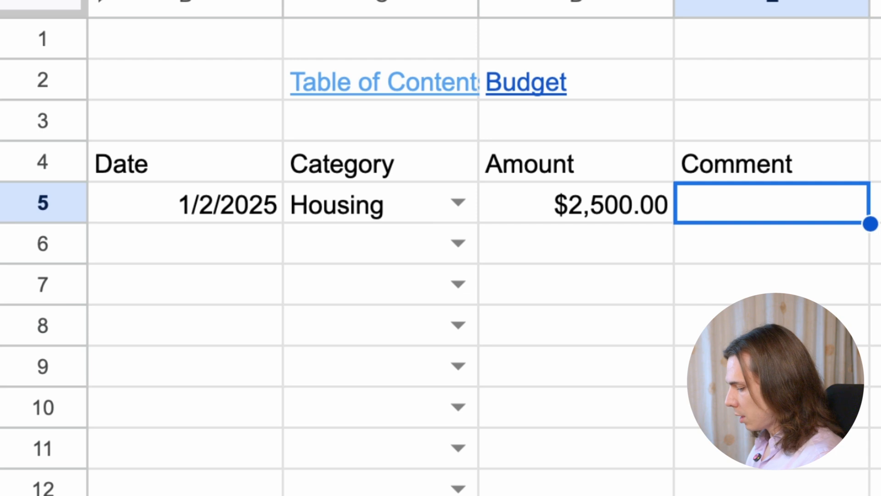
pyautogui.write('Rent pay')
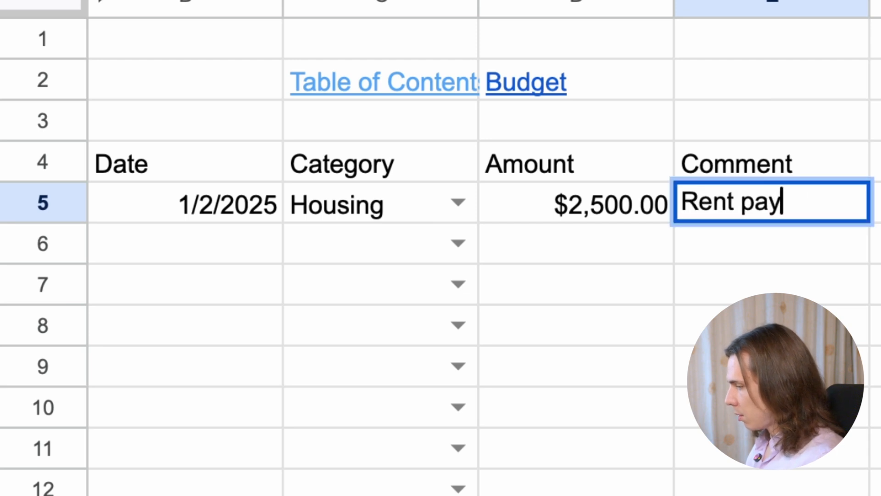
pyautogui.write('ments')
pyautogui.press('Return')
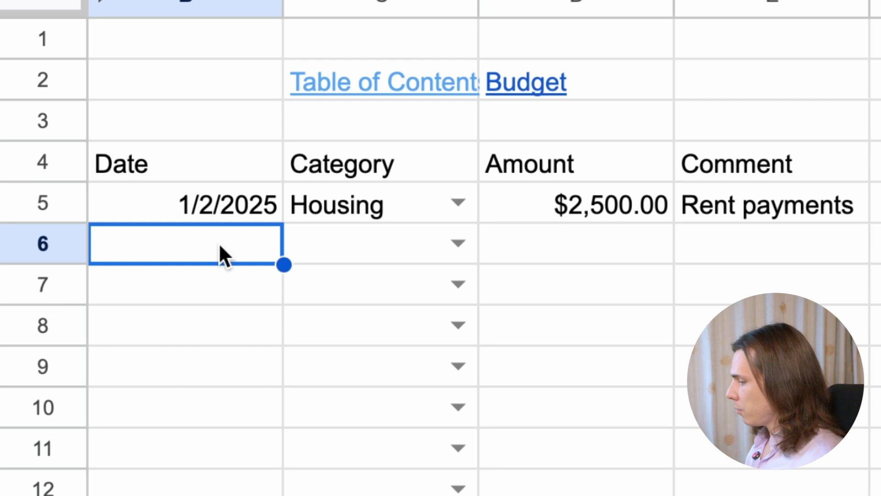
# Add an assignment dated 1/2/2025 for the Food category with an amount of 2000
pyautogui.write('1/2/2025')
pyautogui.press('Tab')
pyautogui.write('Food')
# Add assignments dated 1/2/2025 for Health with an amount of 1500 and Wants with 1000
pyautogui.press('Tab')
pyautogui.write('2000')
pyautogui.press('Return')
pyautogui.write('1/2/2025')
# Add an assignment dated 1/2/2025 for the Savings category with an amount of 1000
pyautogui.press('Tab')
pyautogui.write('1000')
pyautogui.press('Return')
pyautogui.write('1/2/2025')
pyautogui.press('Tab')
pyautogui.write('Sa')
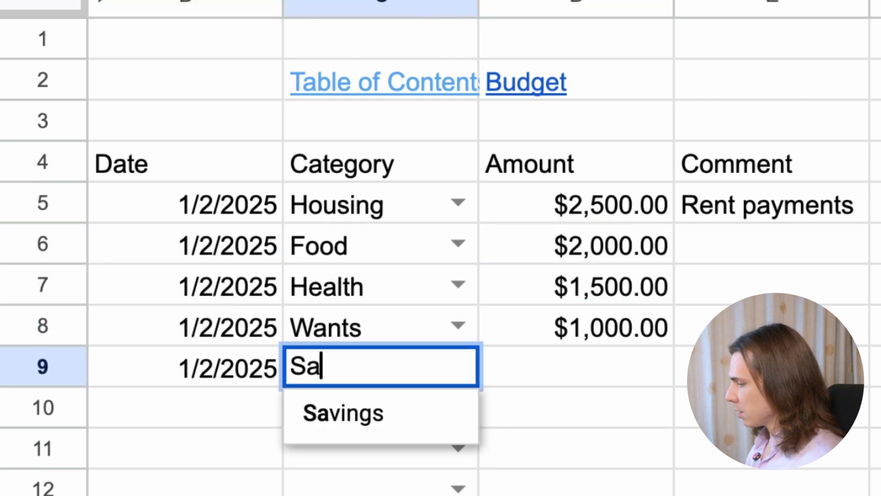
pyautogui.press('Tab')
pyautogui.write('1000')
pyautogui.press('Return')
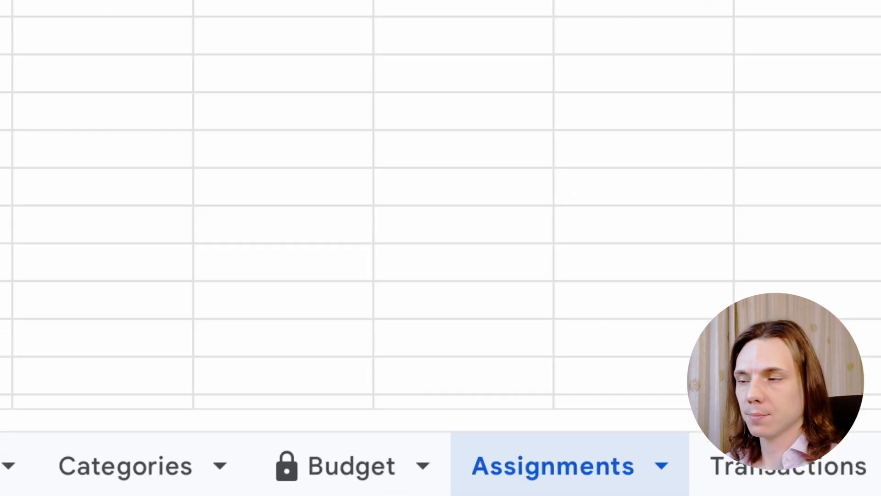
# Review the Budget sheet and start a new entry in the Transactions sheet dated 1/2/2025 for the BofA Debit Card account
pyautogui.click(304, 453)
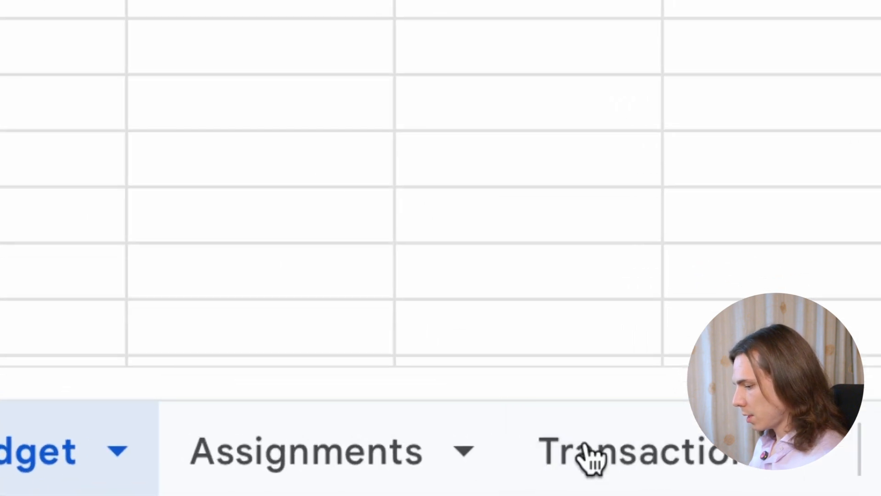
pyautogui.click(710, 481)
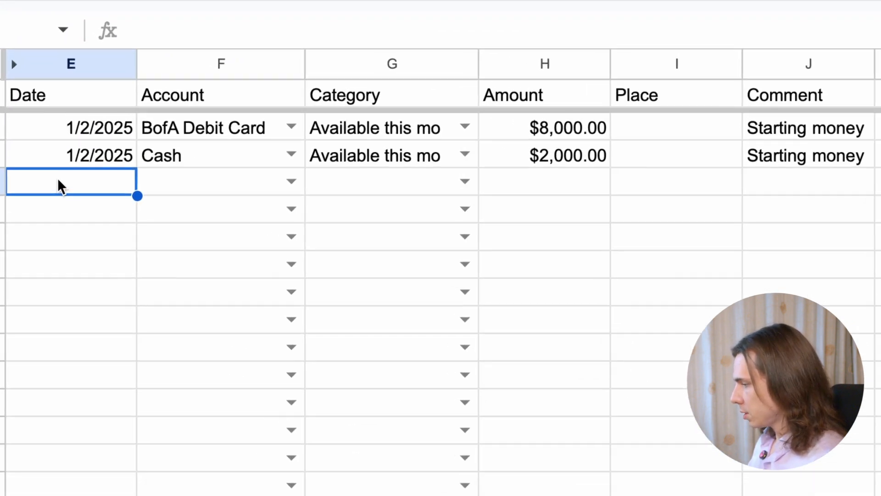
pyautogui.press('super+semicolon')
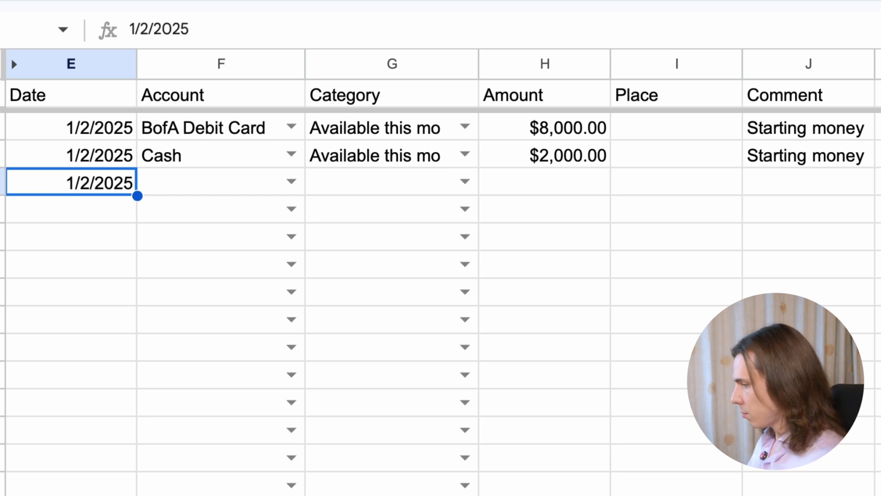
pyautogui.click(292, 182)
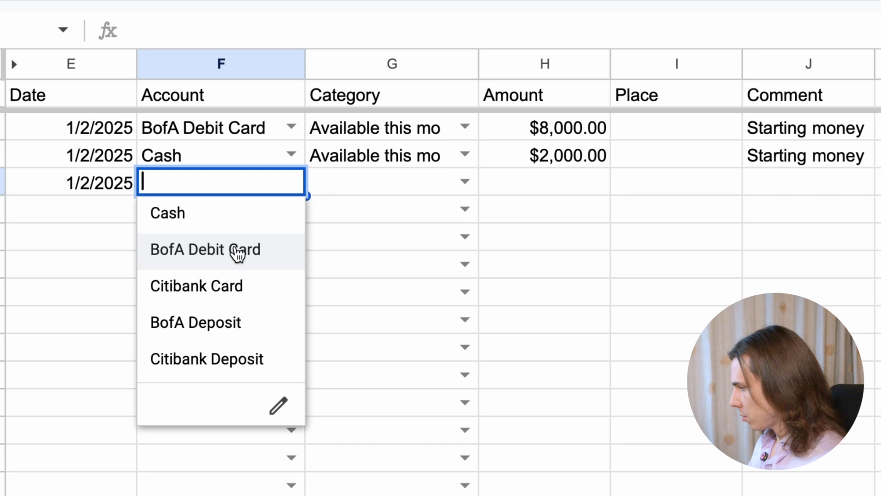
pyautogui.click(238, 254)
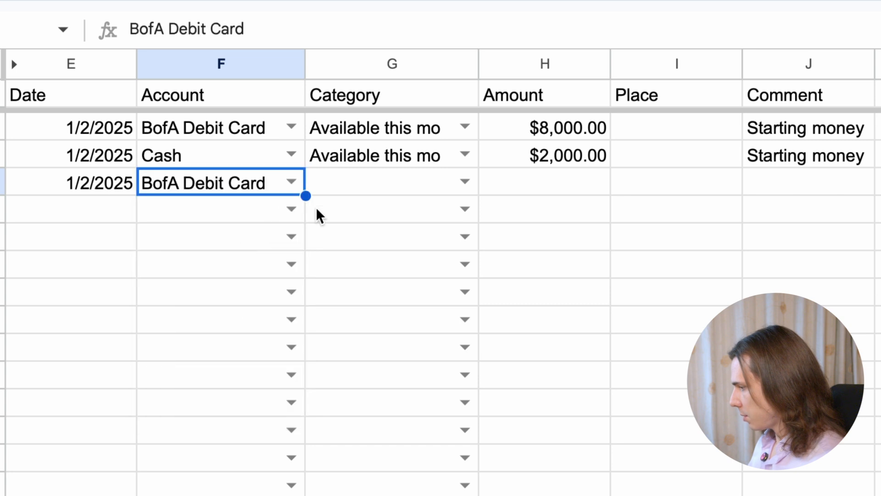
# Assign the new BofA Debit Card transaction to the Housing category with an amount of 2450
pyautogui.click(413, 195)
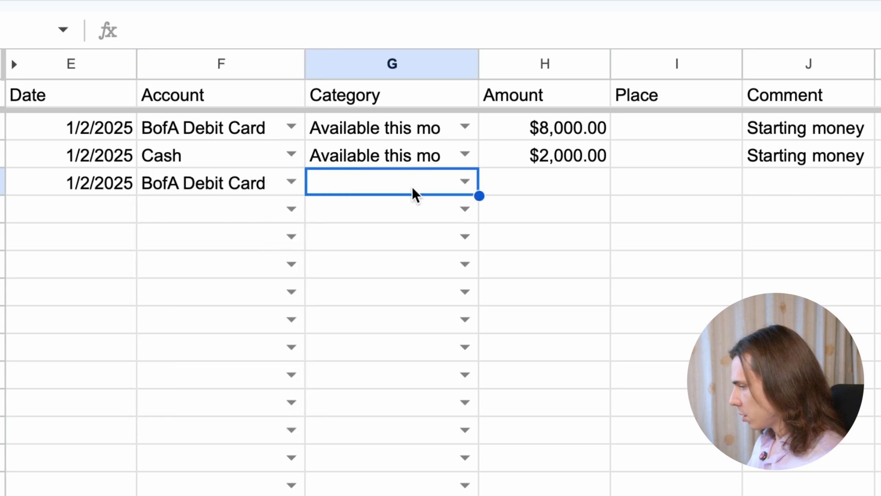
pyautogui.click(465, 182)
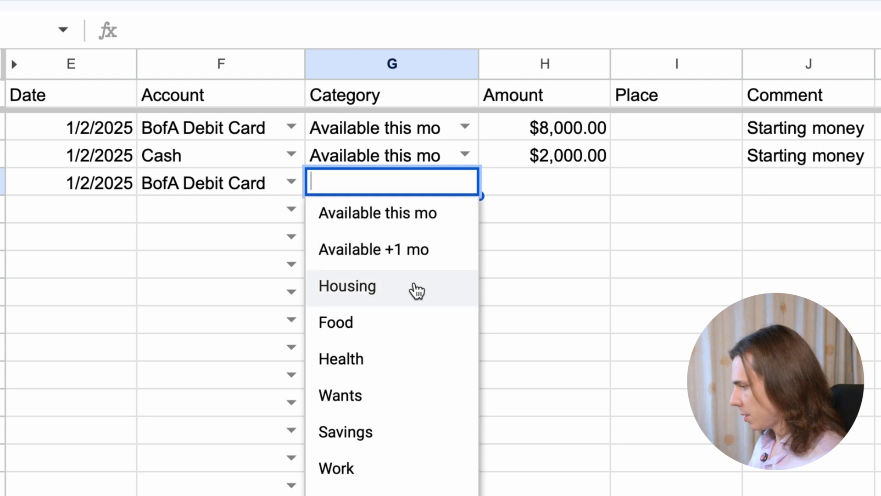
pyautogui.click(417, 290)
pyautogui.click(585, 180)
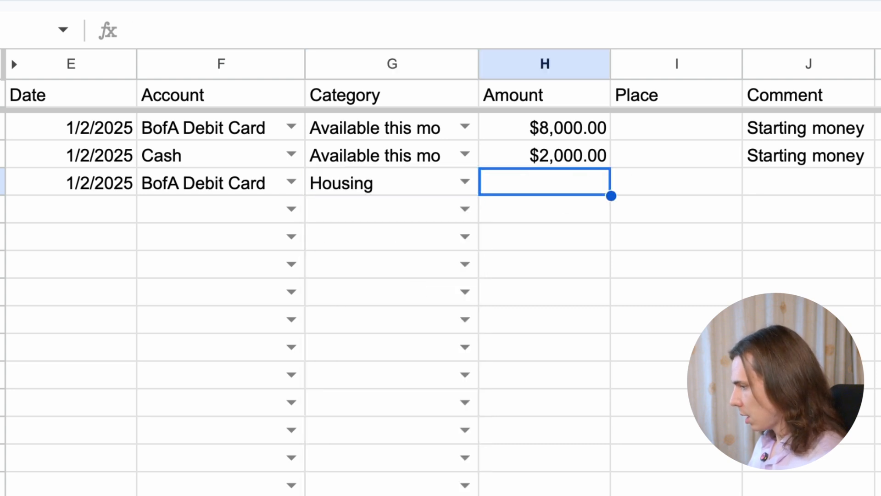
pyautogui.write('2450')
pyautogui.press('Tab')
pyautogui.press('Tab')
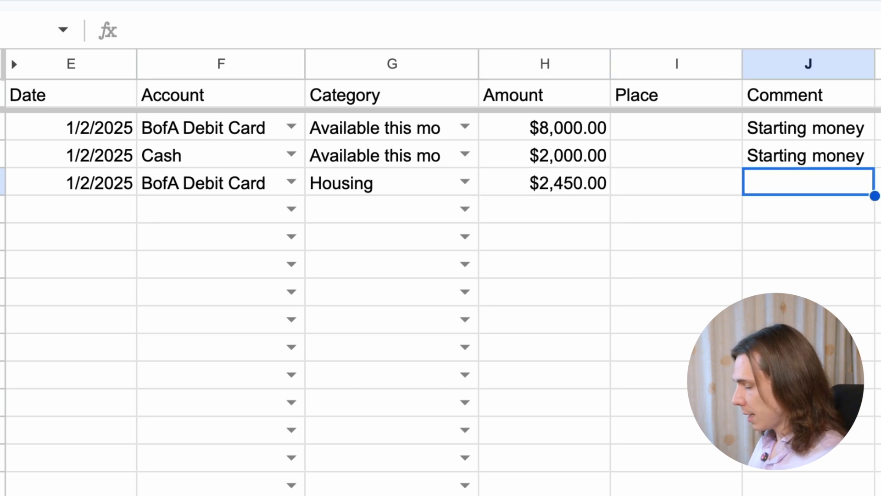
# Add the comment "Rent payment" to the Housing transaction
pyautogui.write('Rent')
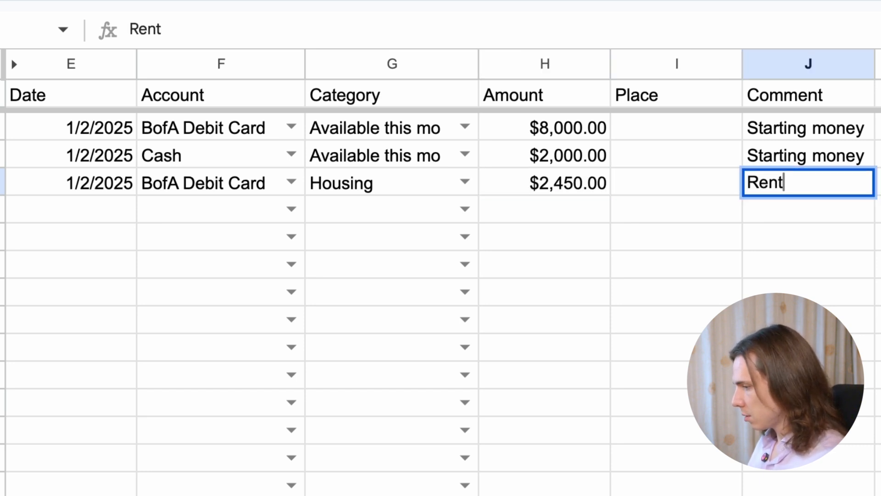
pyautogui.write(' payem')
pyautogui.press('BackSpace')
pyautogui.press('BackSpace')
pyautogui.write('ment')
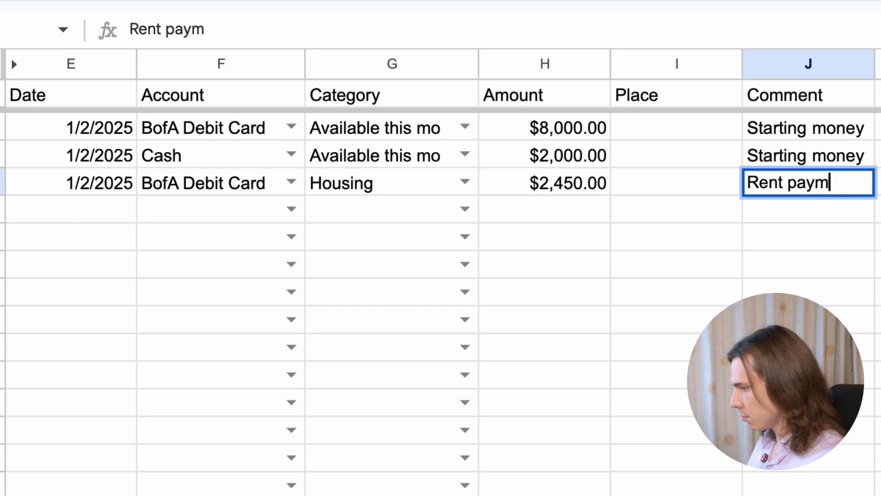
pyautogui.press('Return')
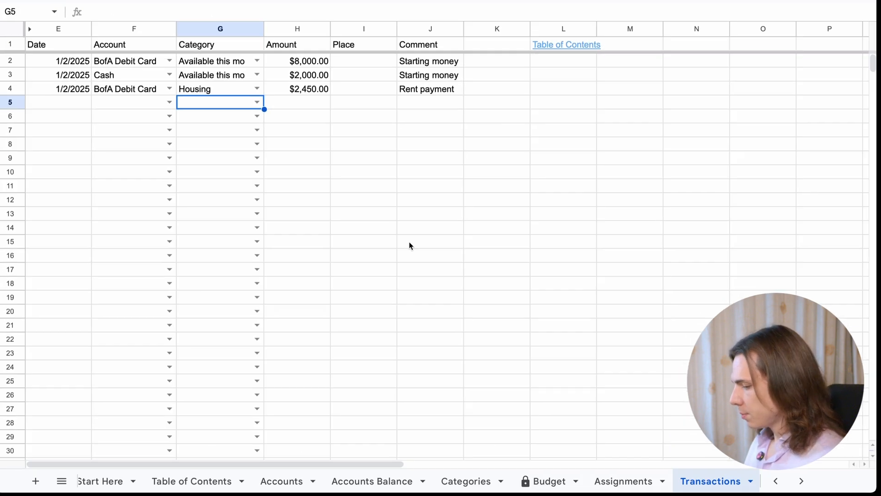
# Check the January 2025 Housing balance in the Budget sheet
pyautogui.click(426, 452)
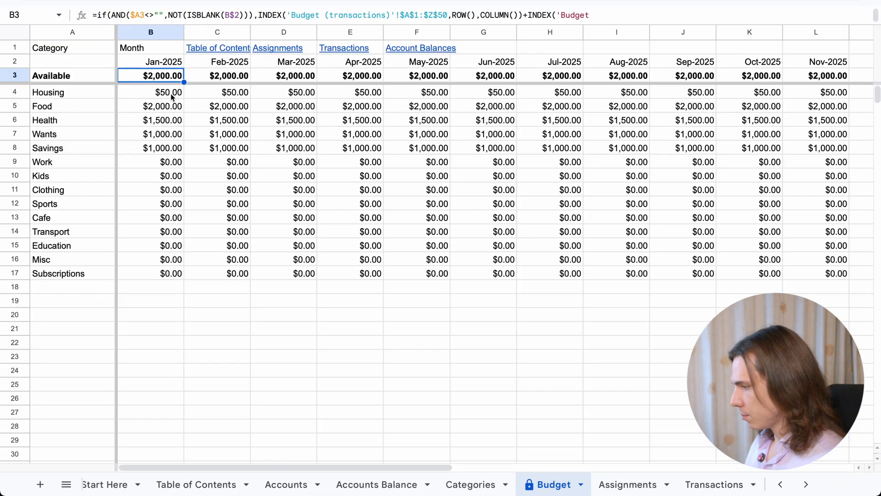
pyautogui.click(173, 97)
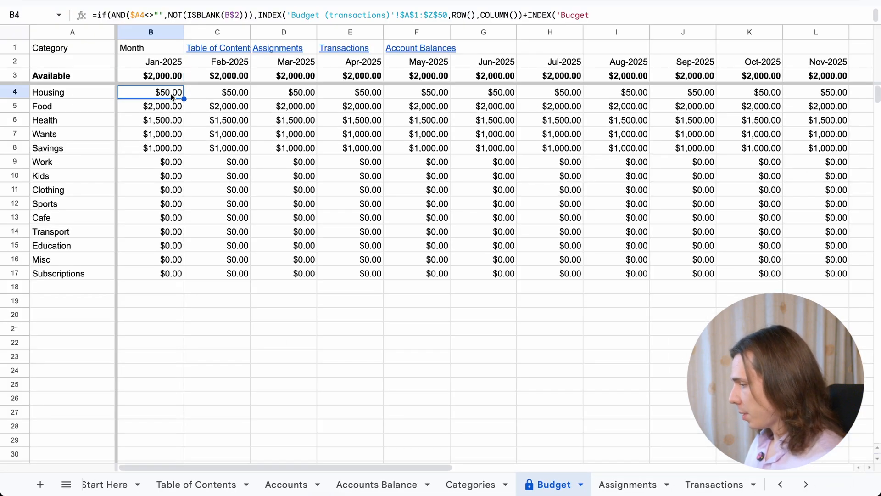